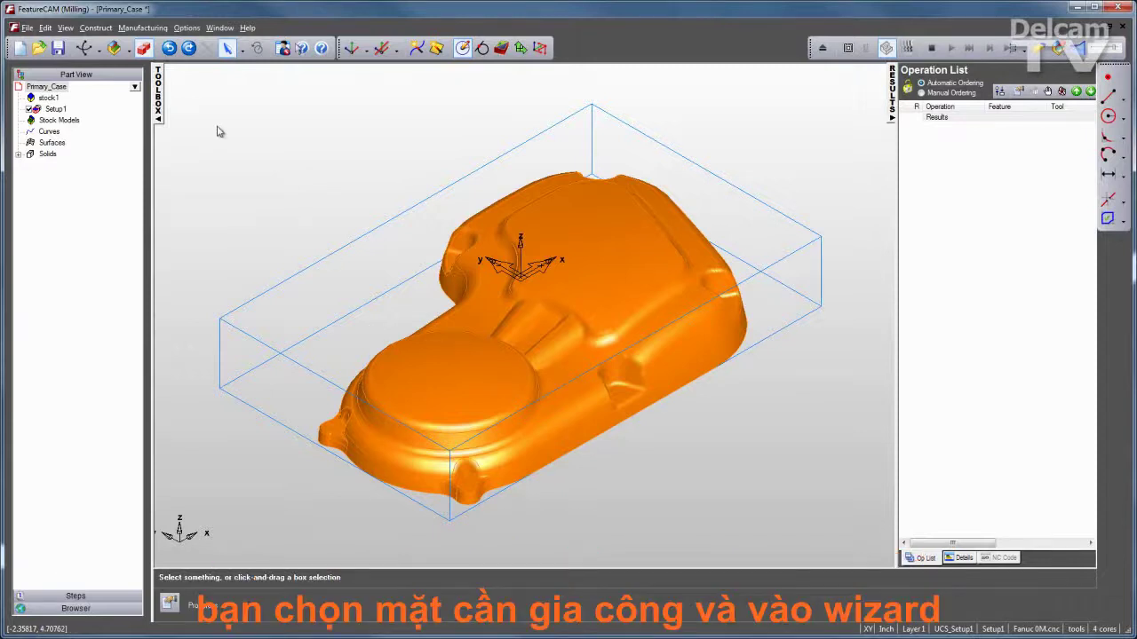
Select the whole part and start a surface milling feature with a 0.75 roughing tool diameter
left_click_drag(821, 559, 848, 548)
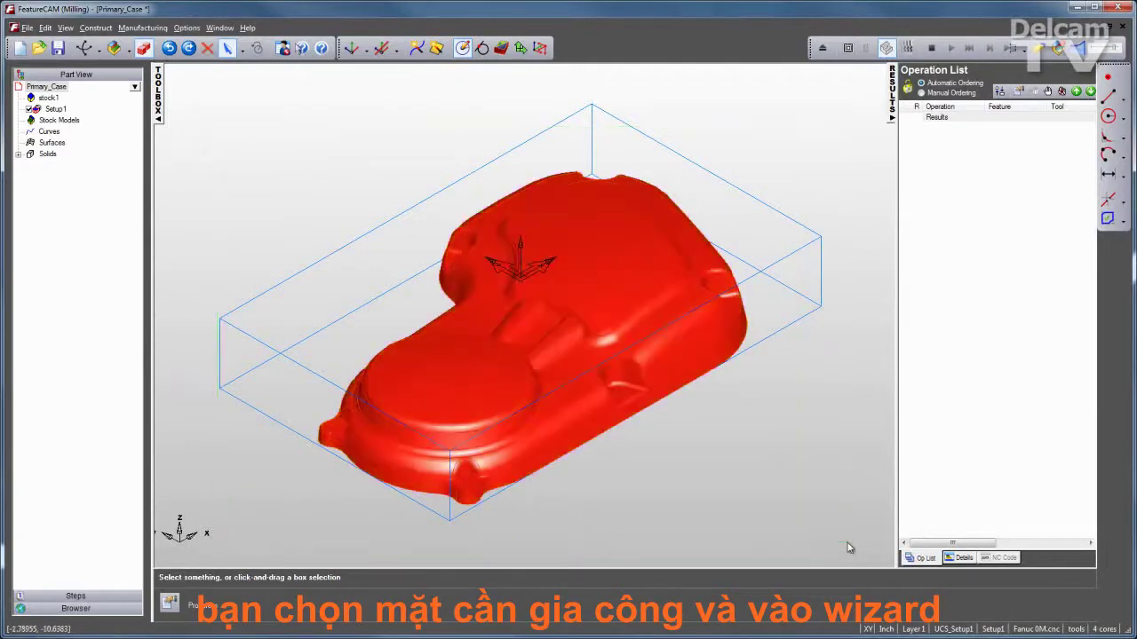
left_click(500, 48)
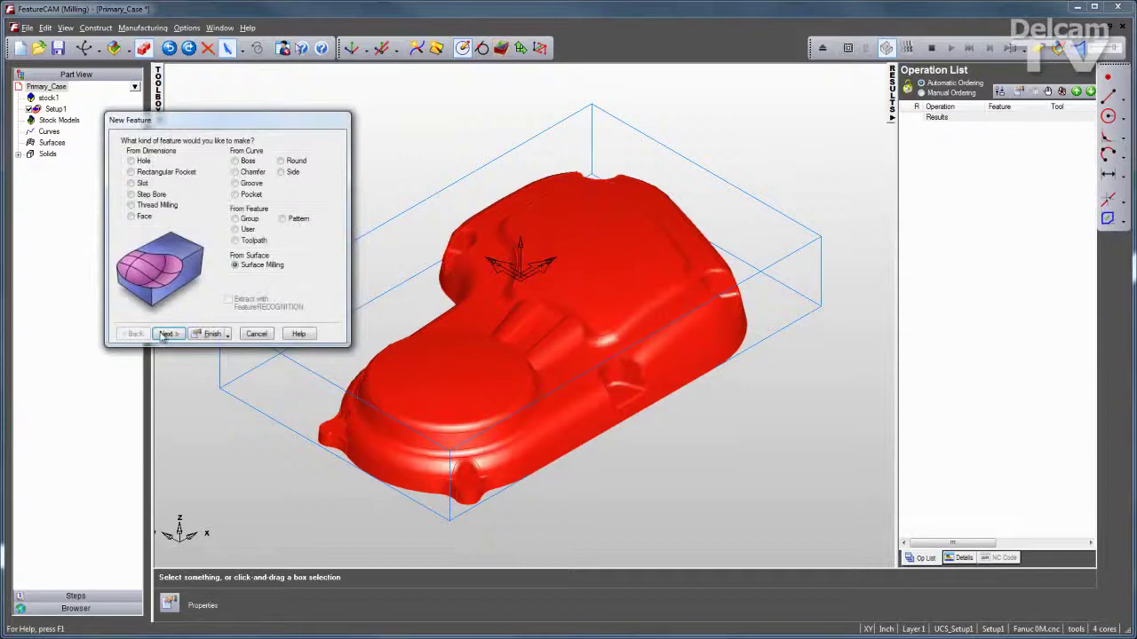
left_click(167, 334)
left_click(166, 334)
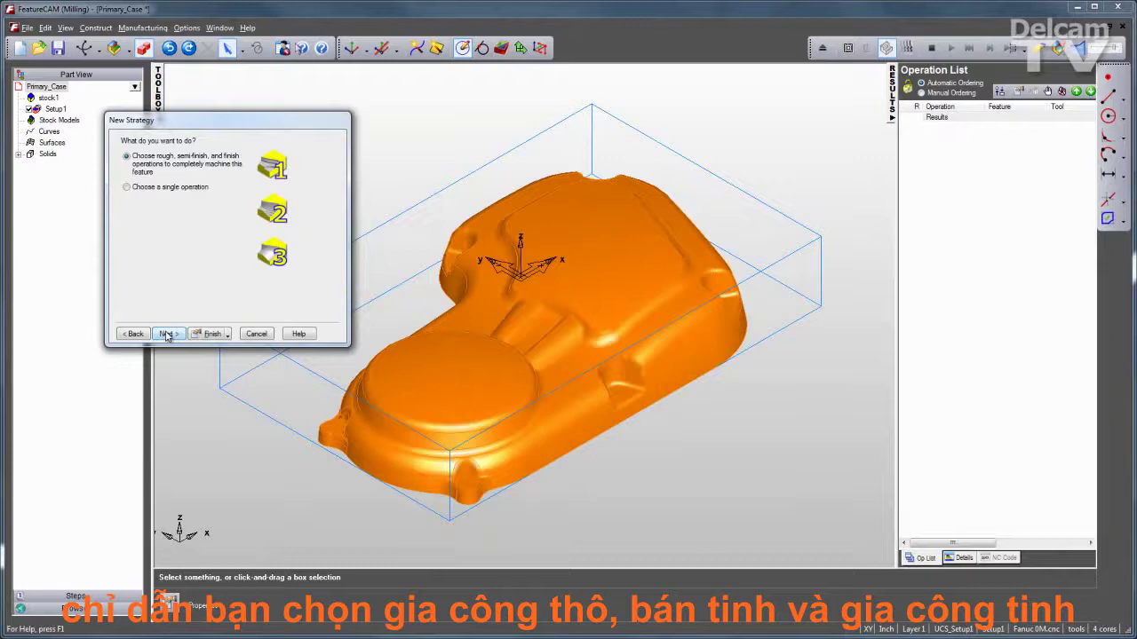
left_click(166, 334)
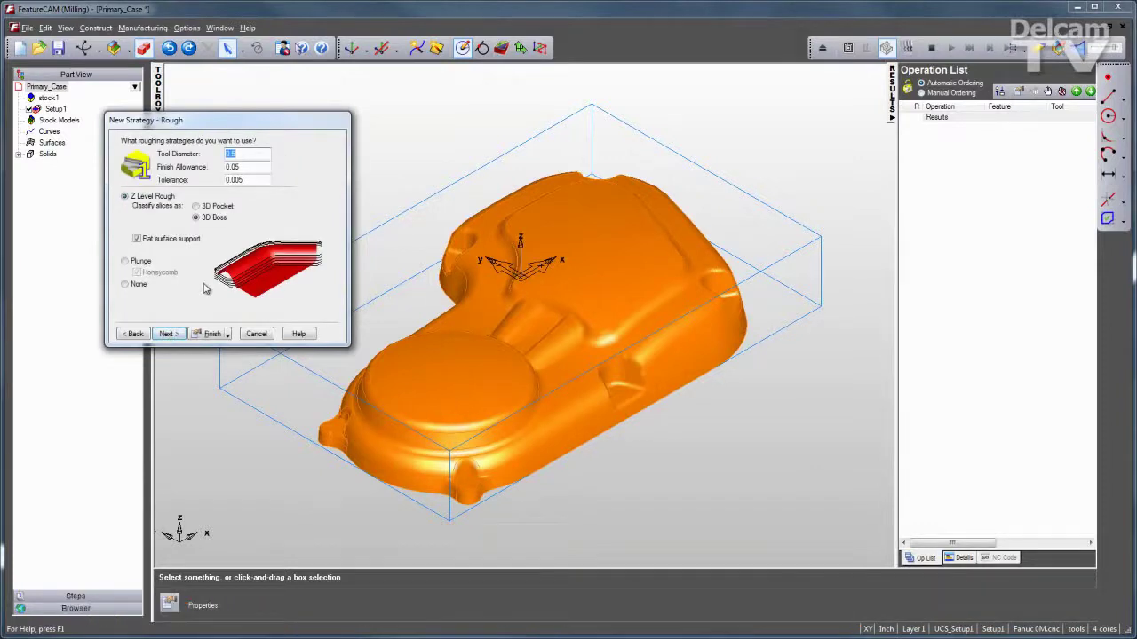
type(".75")
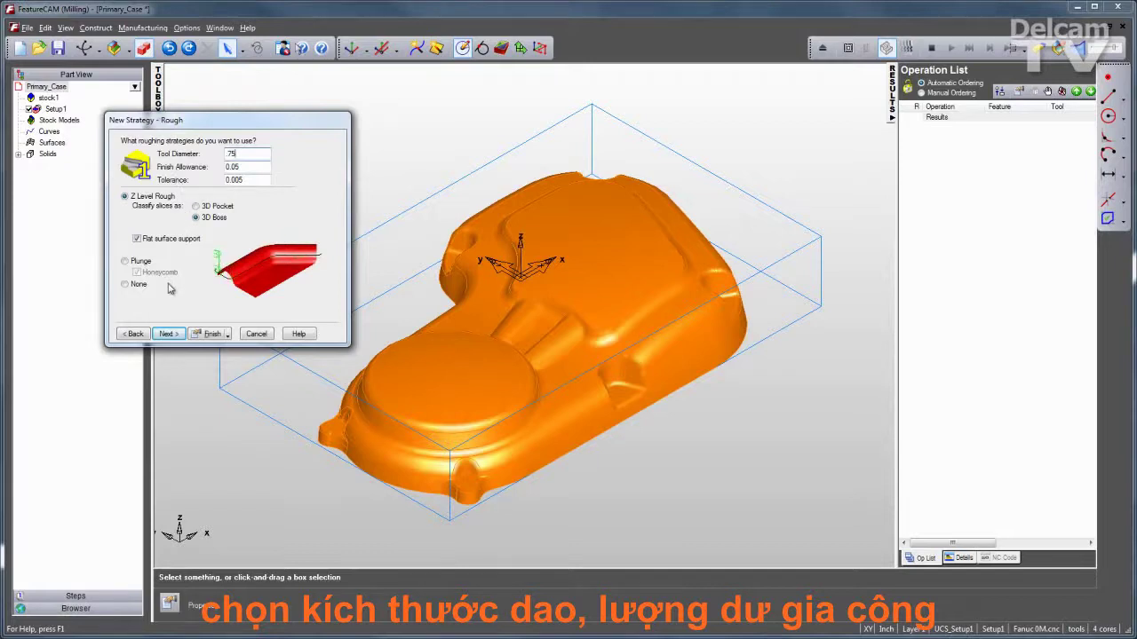
Use Z Semi for semi-finishing and Horizontal + Vertical finishing to create srf_mill1's operations
left_click(166, 334)
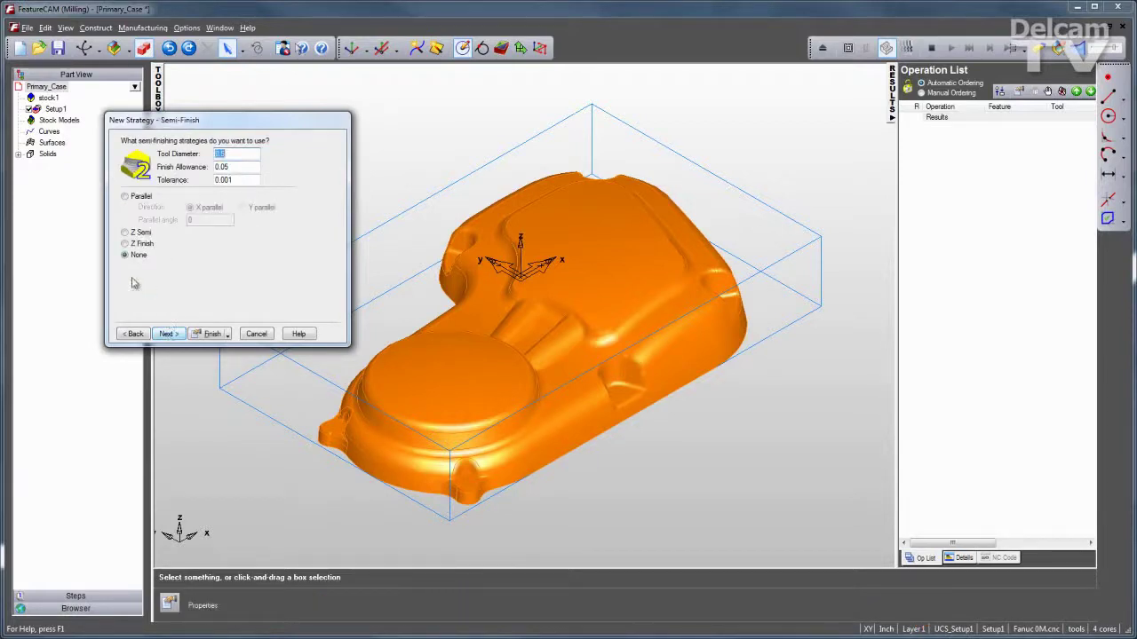
left_click(125, 233)
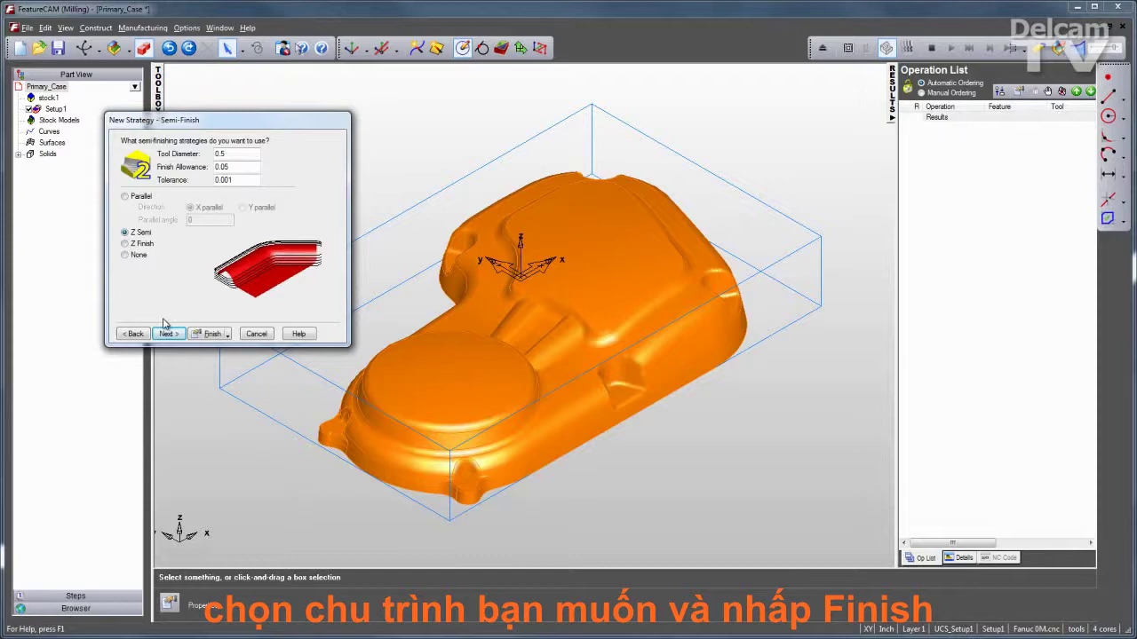
left_click(167, 334)
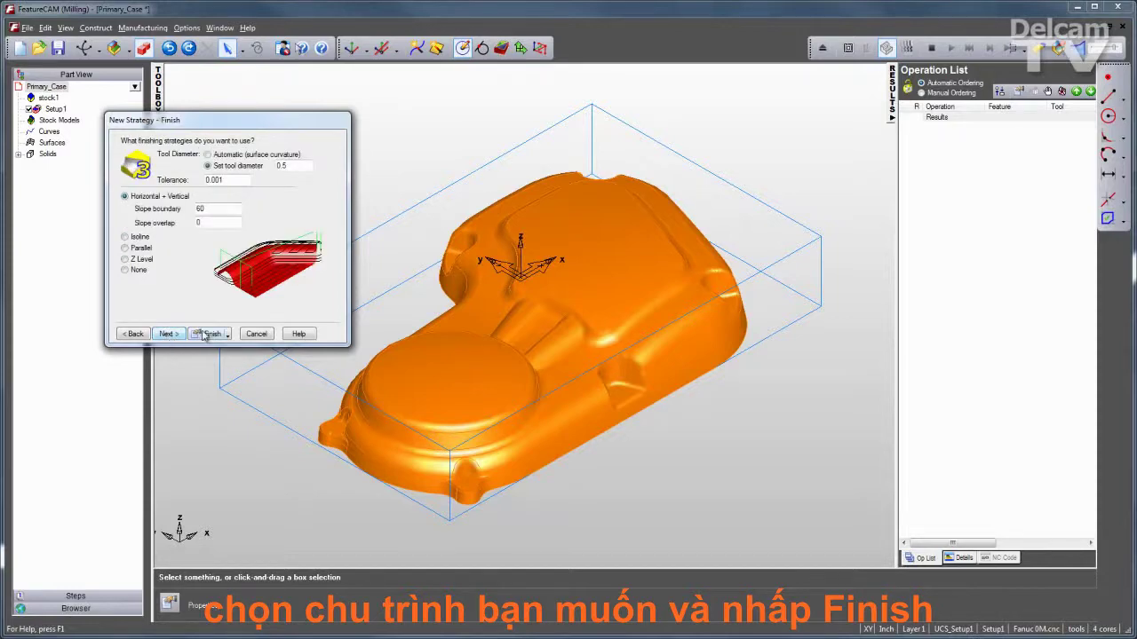
left_click(207, 334)
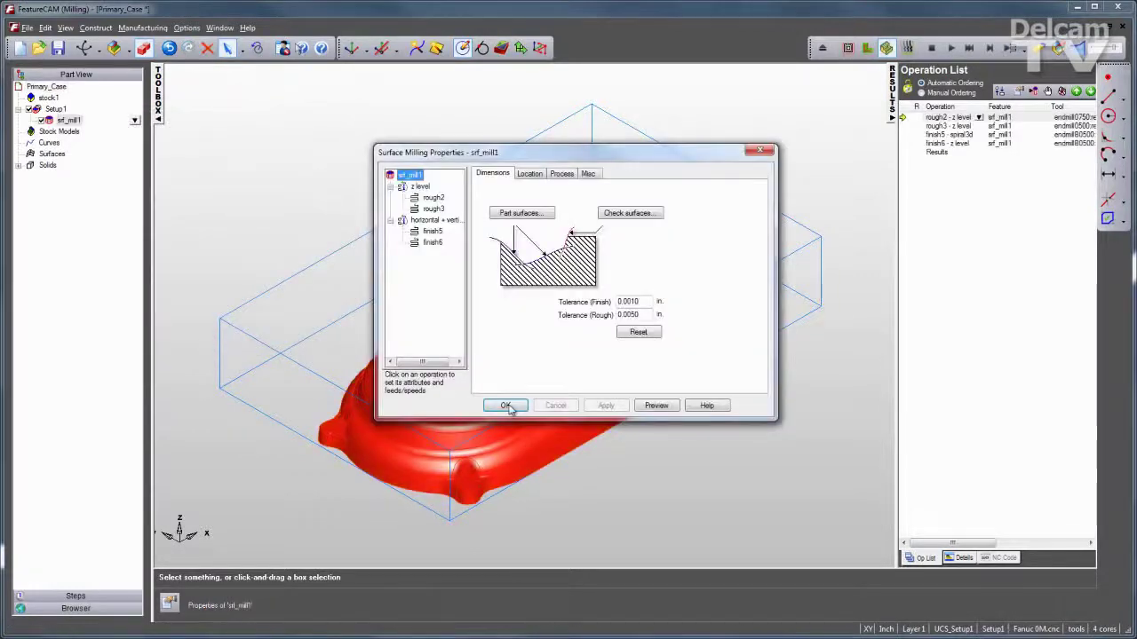
Accept the surface milling properties and run the 3D toolpath simulation of the cover part
left_click(504, 406)
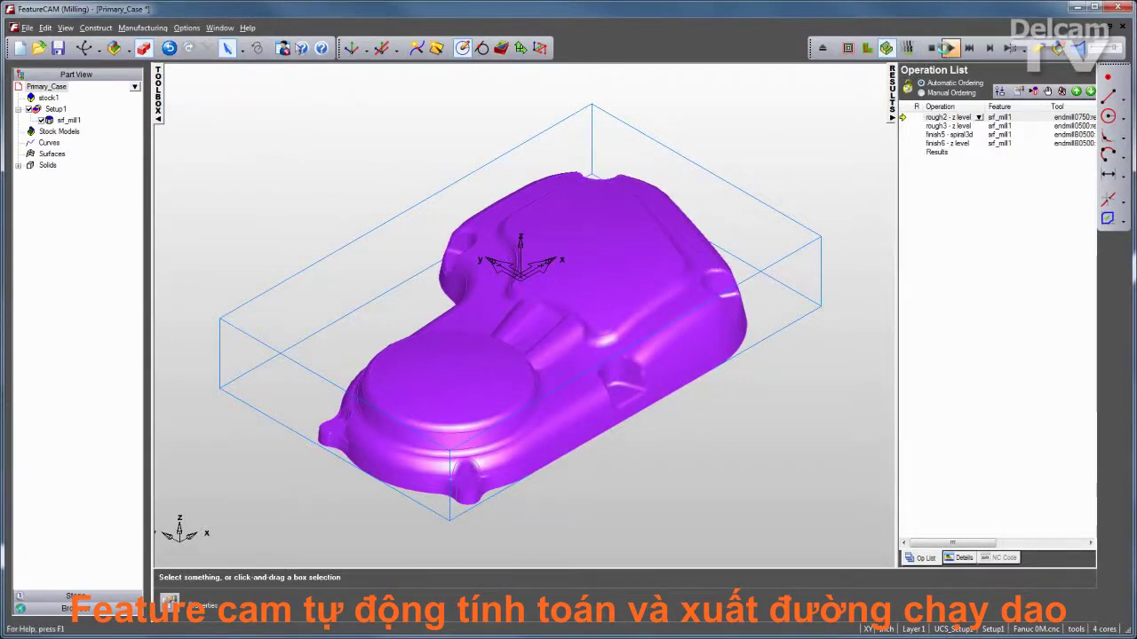
left_click(950, 48)
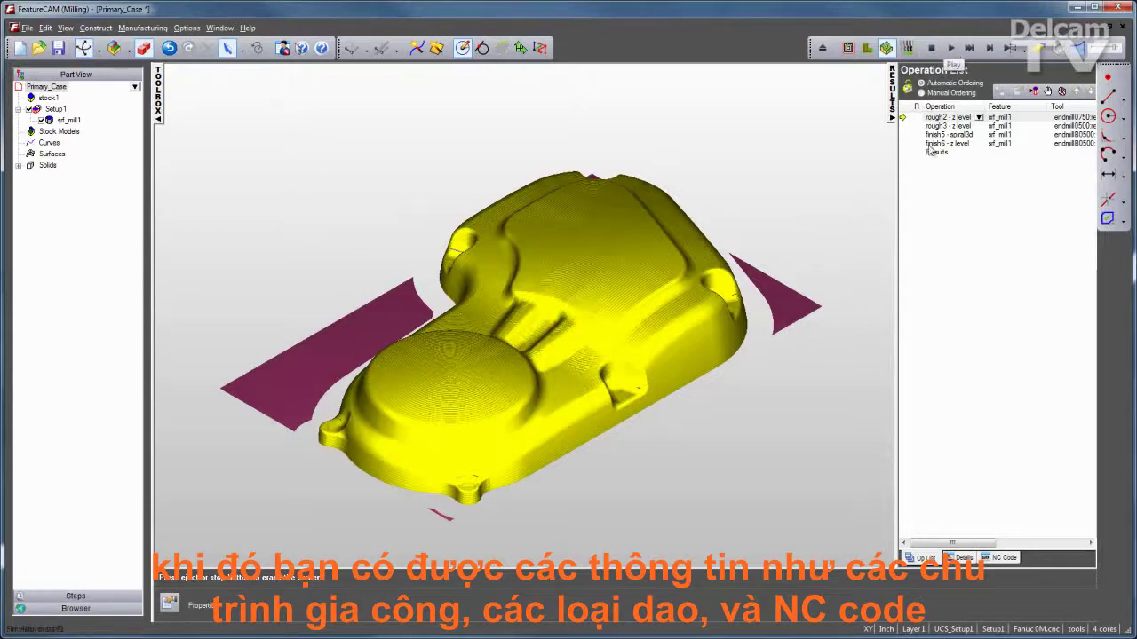
Review the cover part's operation sheet, tool list details and generated NC code
left_click(963, 557)
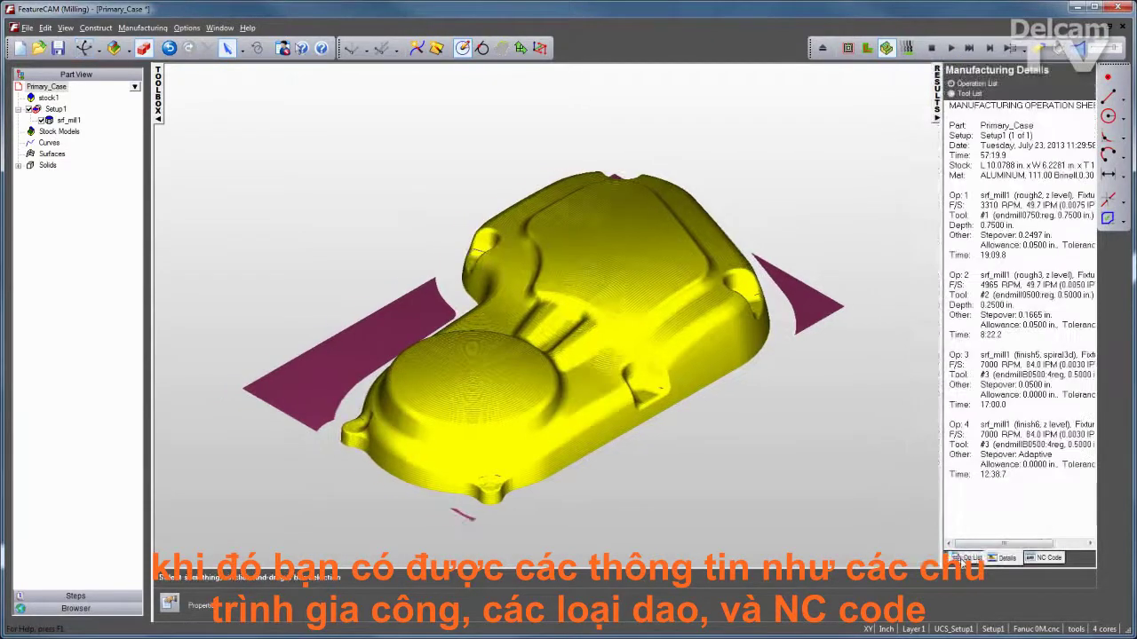
left_click(951, 93)
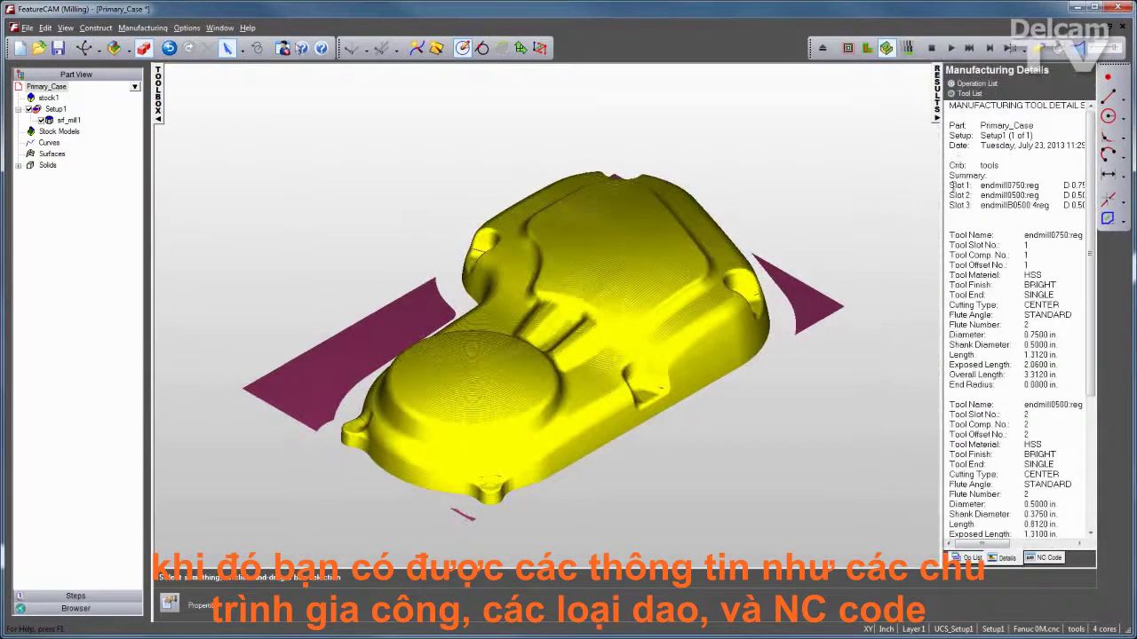
left_click(1051, 558)
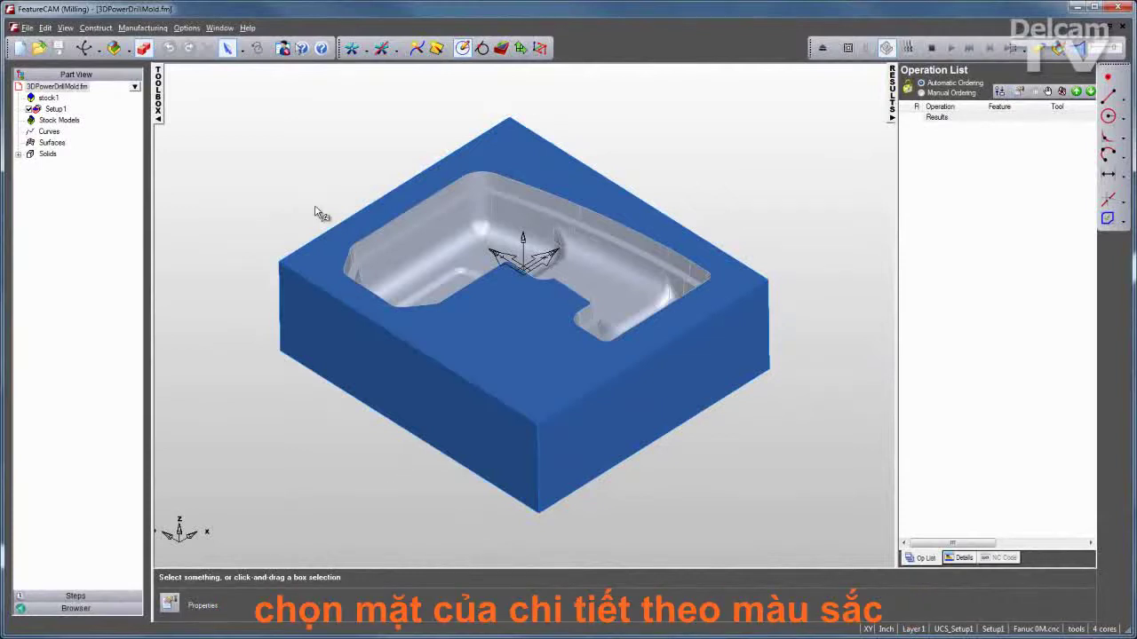
Select all grey cavity surfaces using Select by Color/Type
left_click(45, 27)
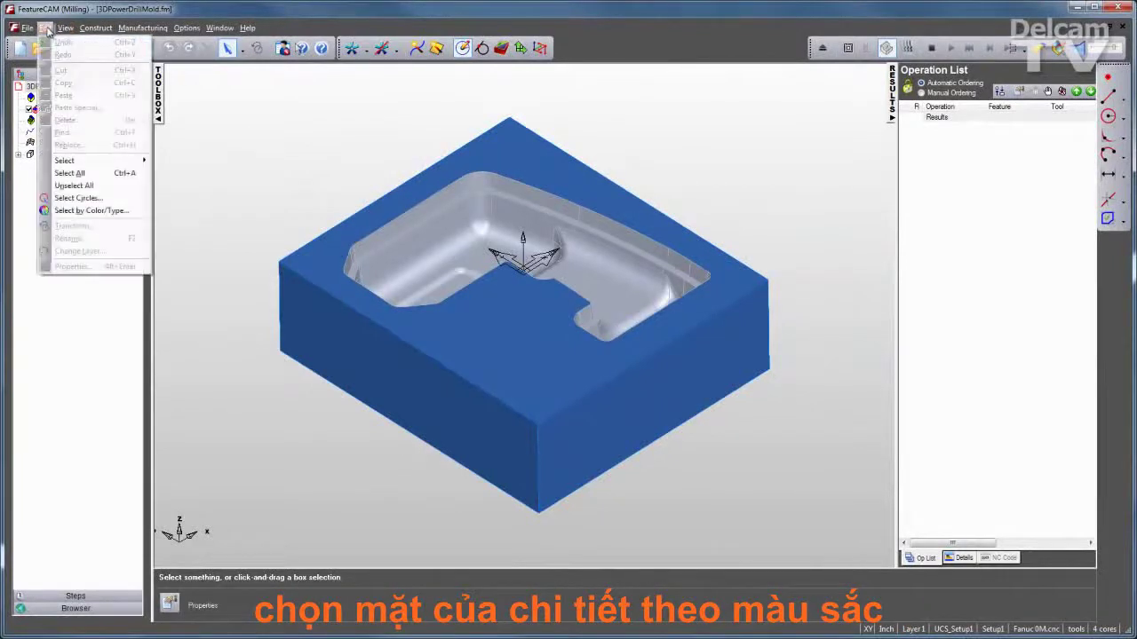
left_click(85, 211)
left_click(582, 317)
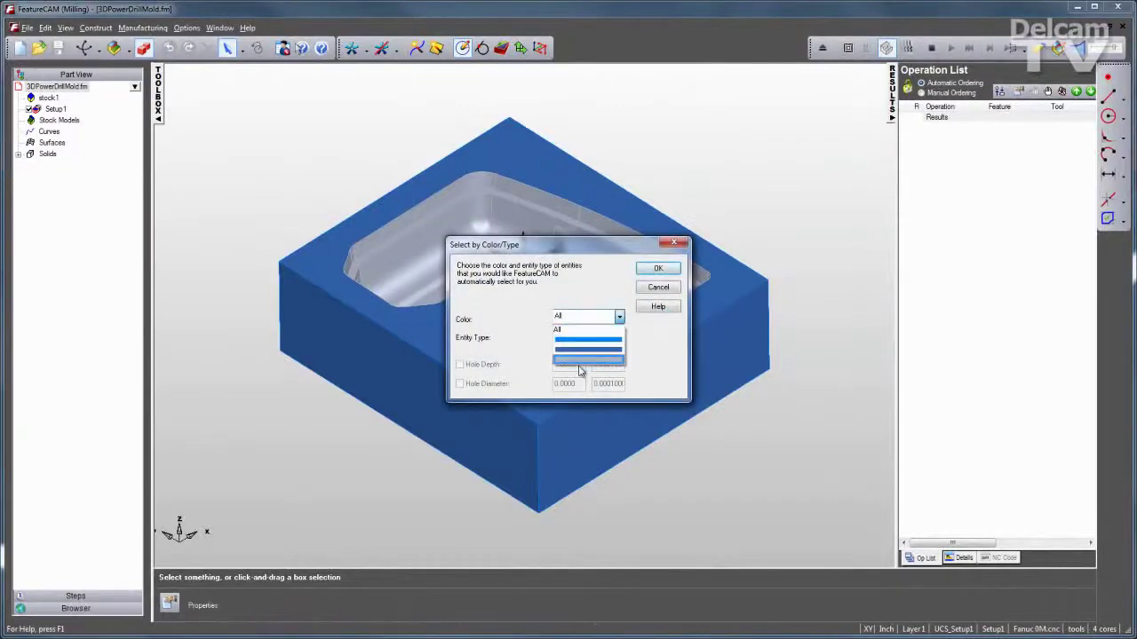
left_click(579, 363)
left_click(658, 269)
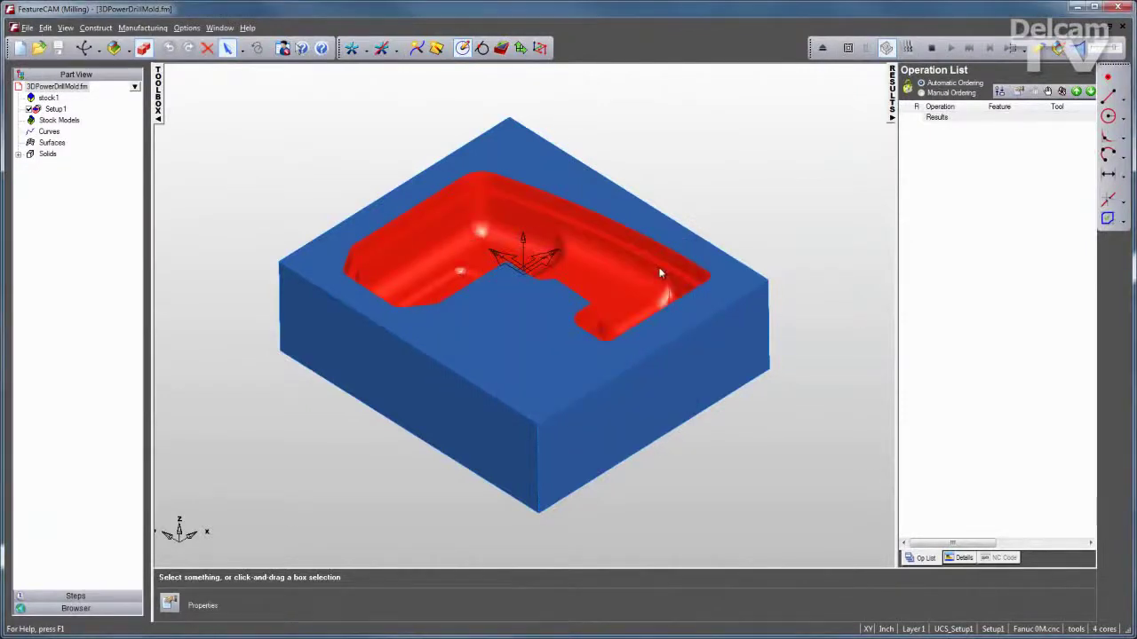
Create a surface milling feature on the cavity surfaces with a single Z Level roughing operation
left_click(501, 49)
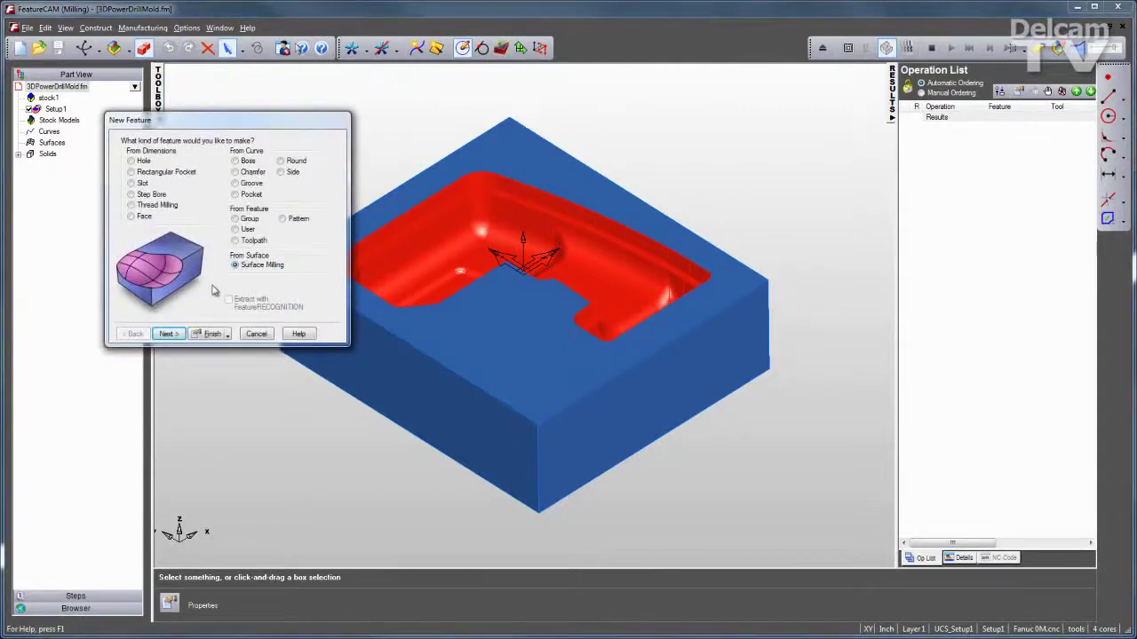
left_click(167, 334)
left_click(168, 334)
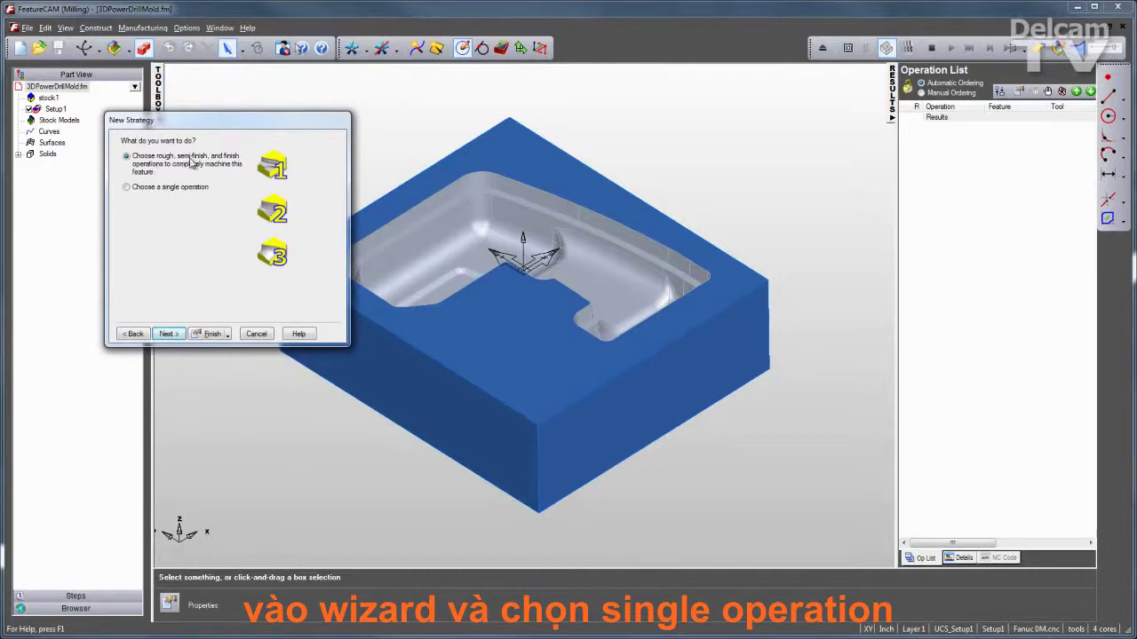
left_click(127, 187)
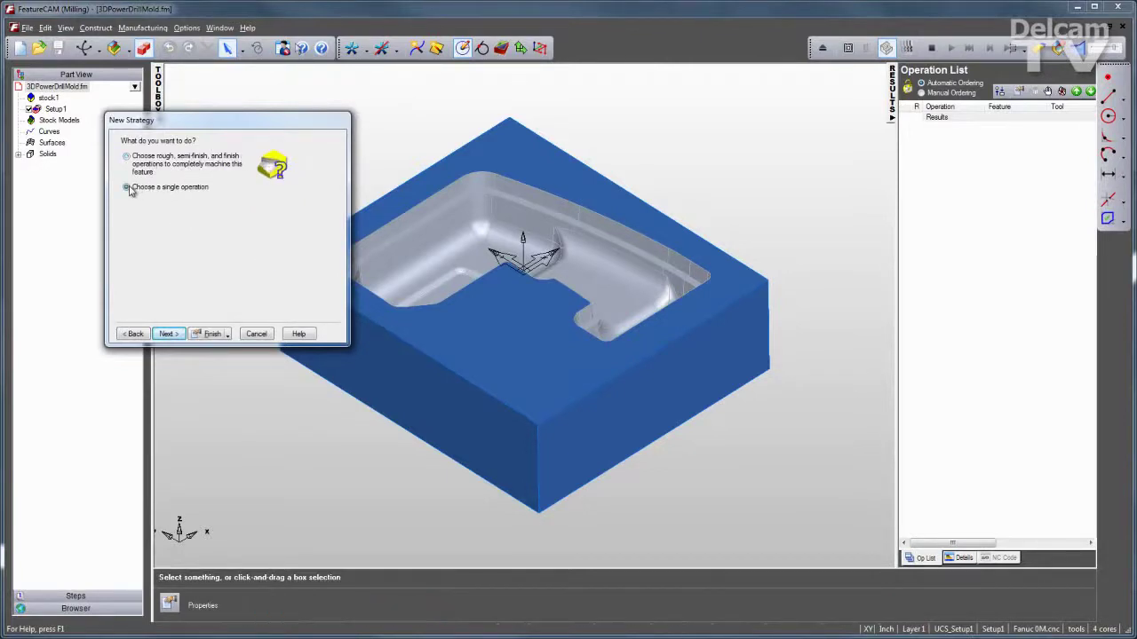
left_click(169, 334)
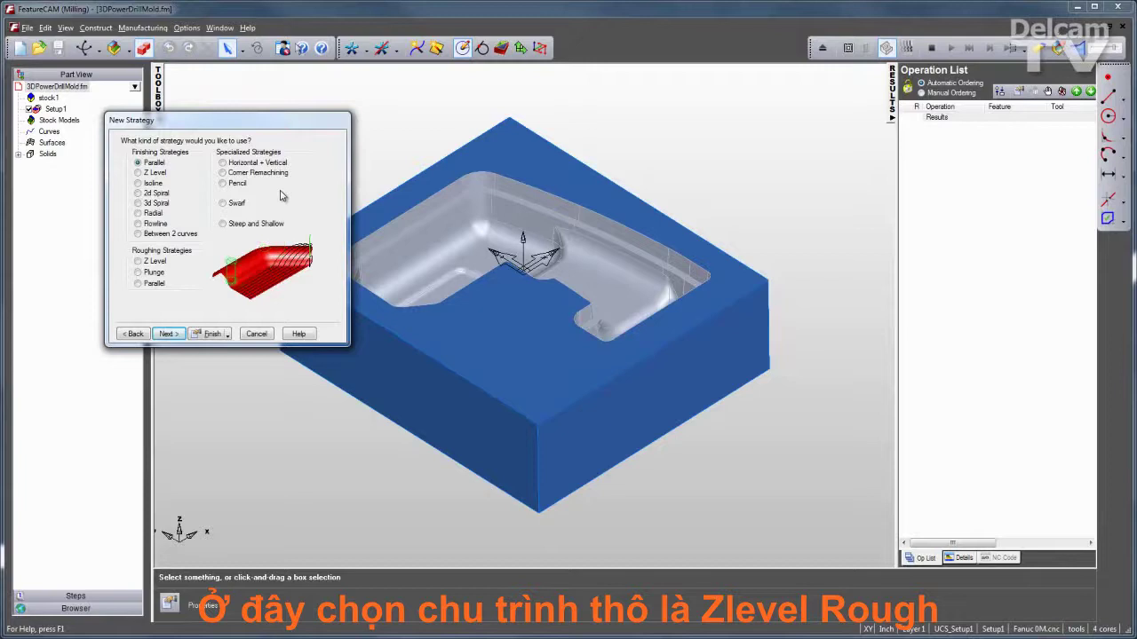
left_click(139, 262)
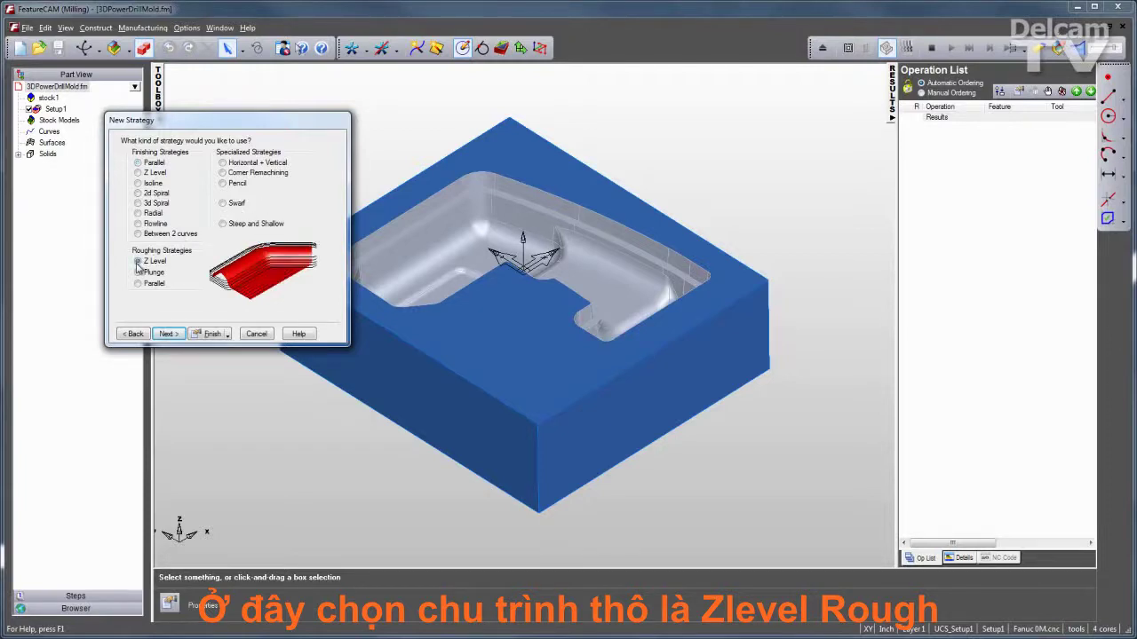
left_click(210, 335)
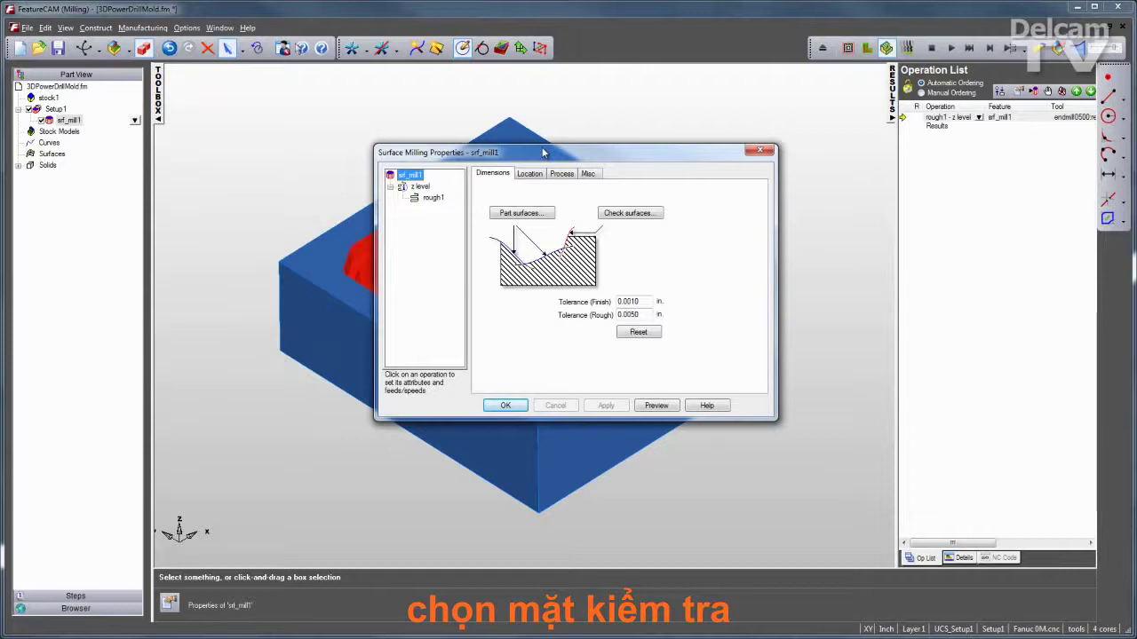
Set the block's top face, face_450, as a check surface for srf_mill1
left_click(622, 215)
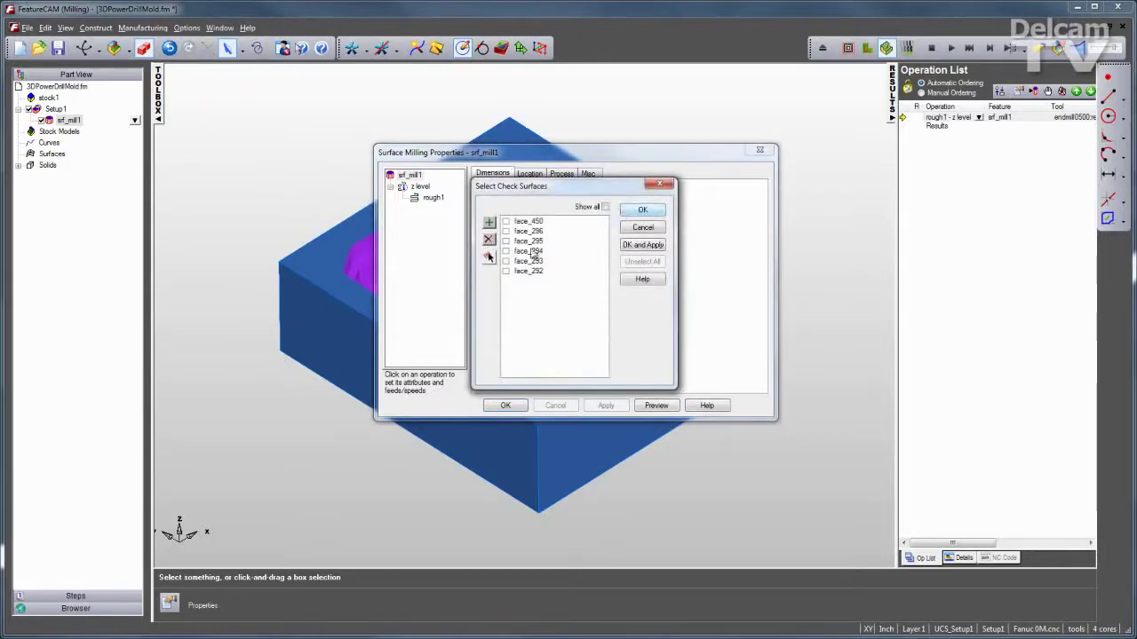
left_click(320, 258)
left_click(489, 222)
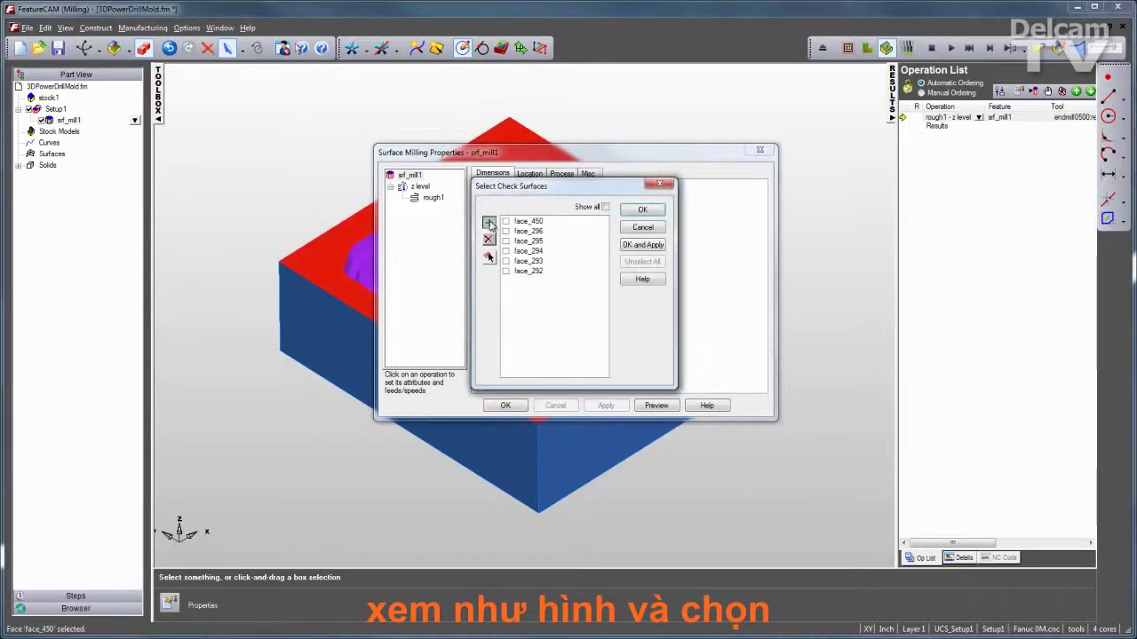
left_click(642, 246)
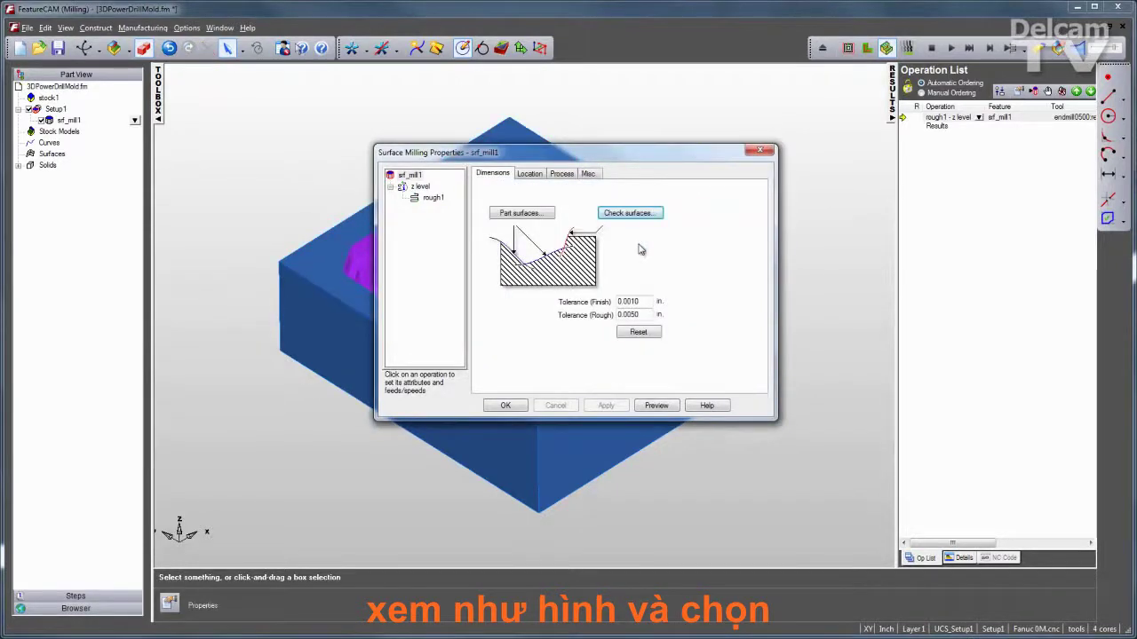
left_click(506, 405)
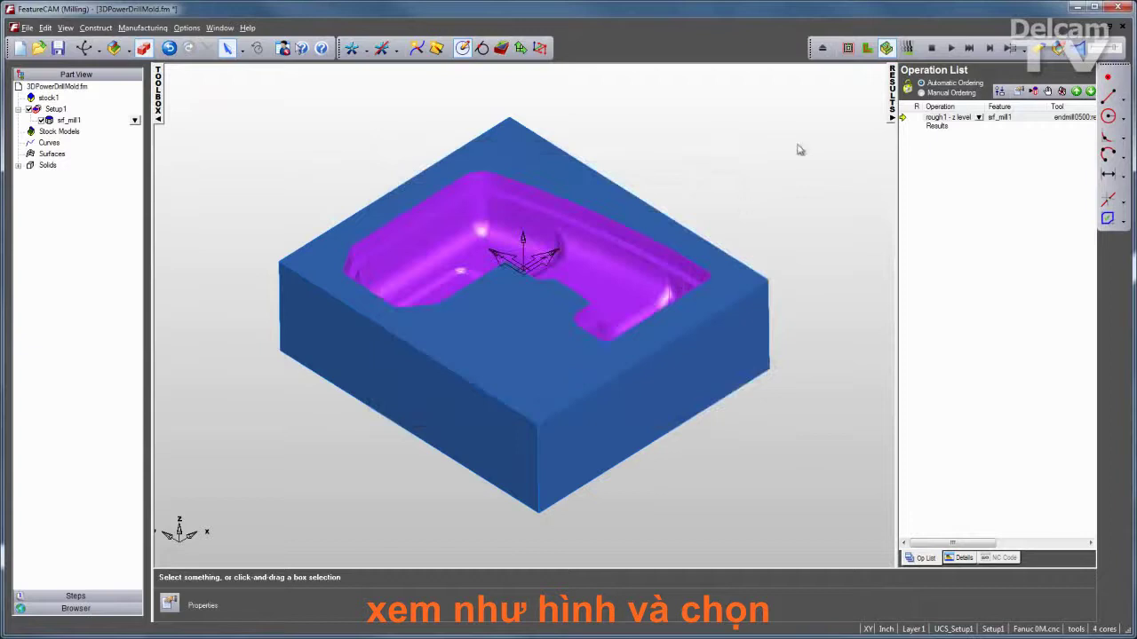
Simulate the Z-level roughing, inspect the roughed pocket, then clear the simulation
left_click(951, 48)
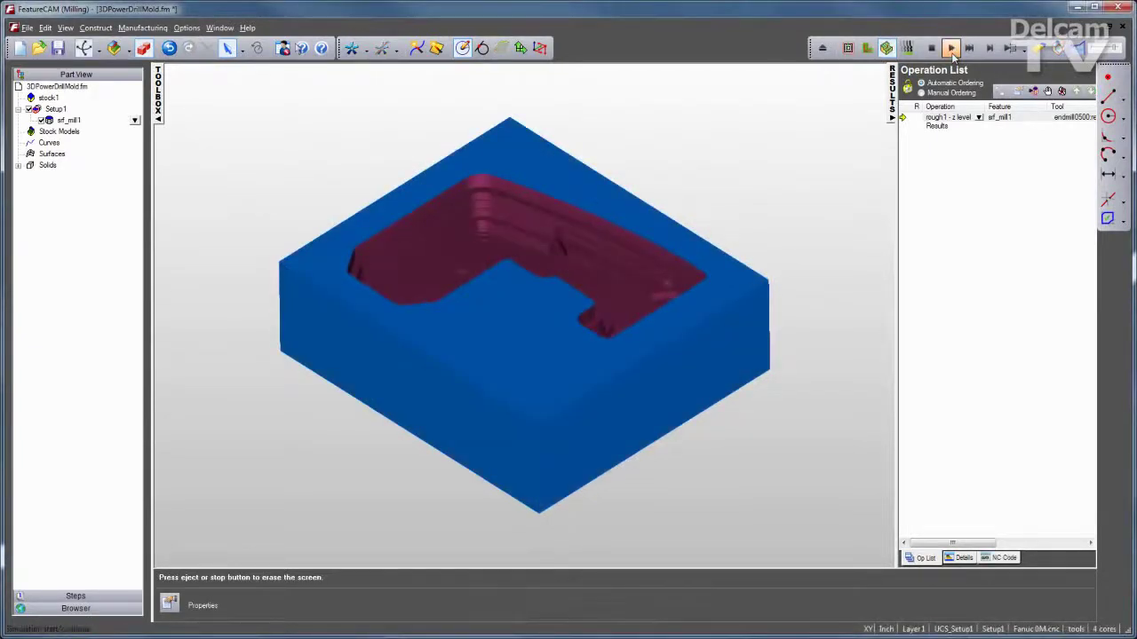
mouse_move(654, 185)
middle_mouse_down()
mouse_move(645, 239)
mouse_move(672, 183)
middle_mouse_up()
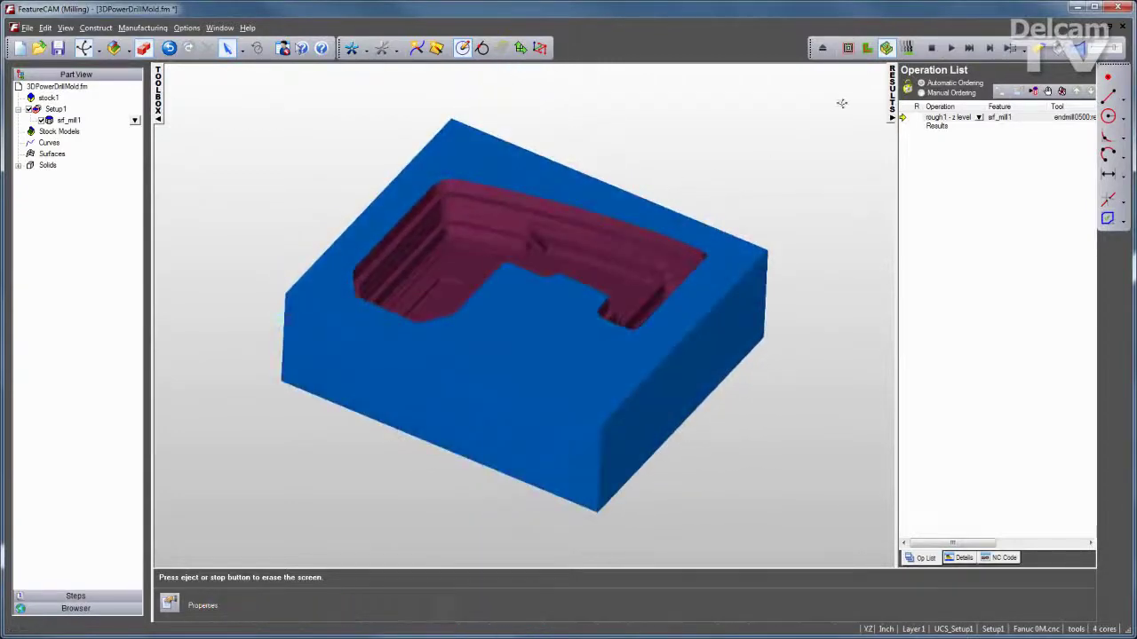
left_click(930, 47)
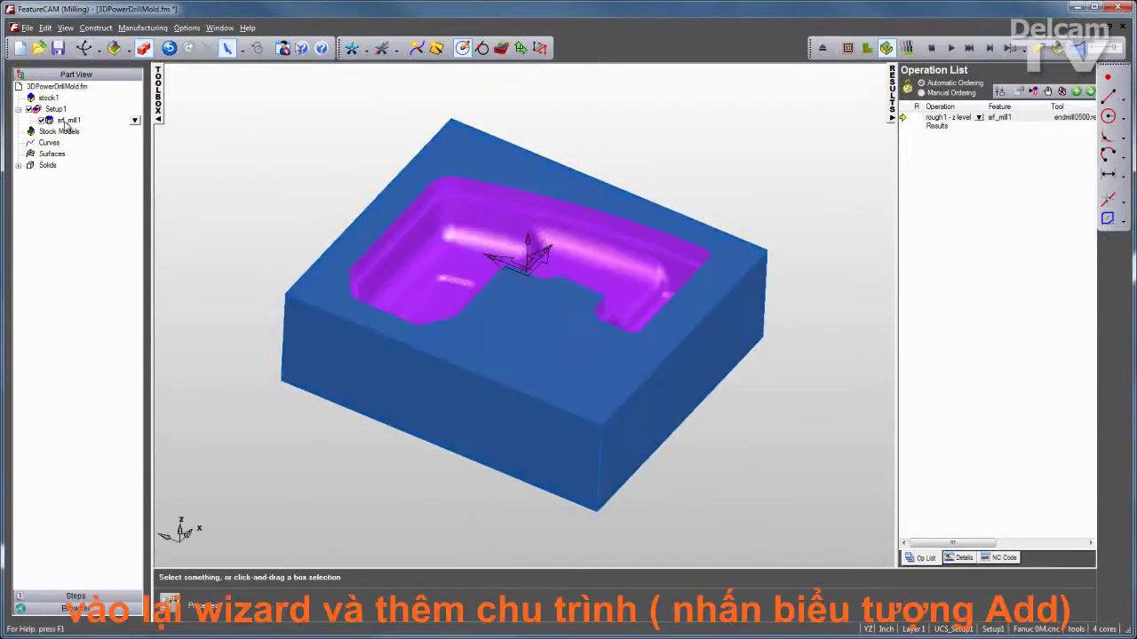
Add a Steep and Shallow finishing operation, finish2, to srf_mill1's process list
double_click(66, 122)
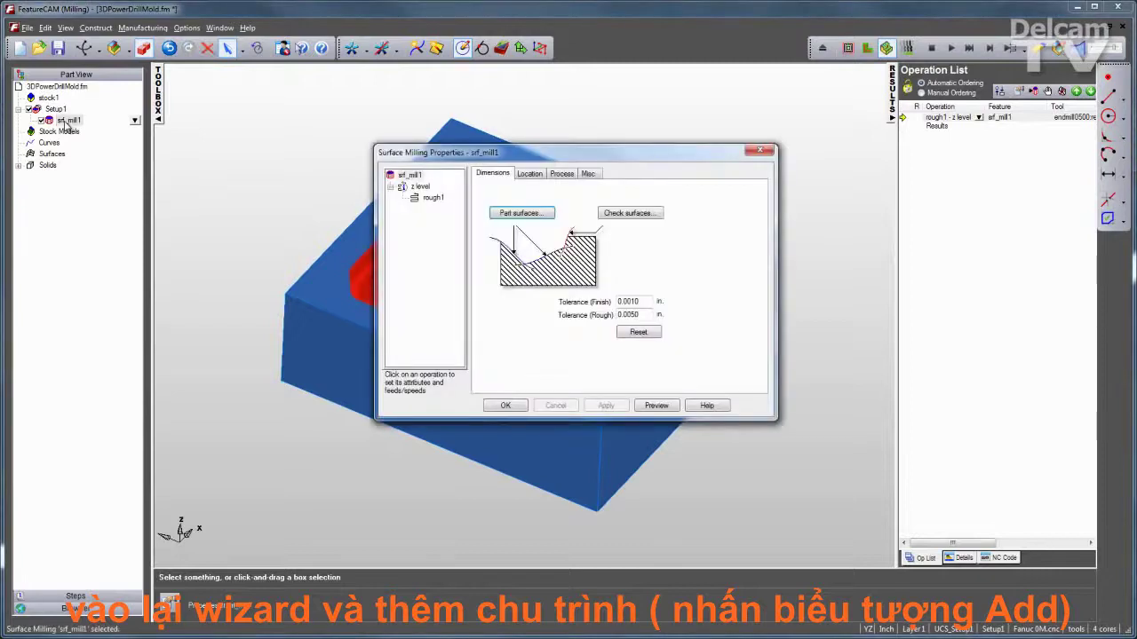
left_click(565, 176)
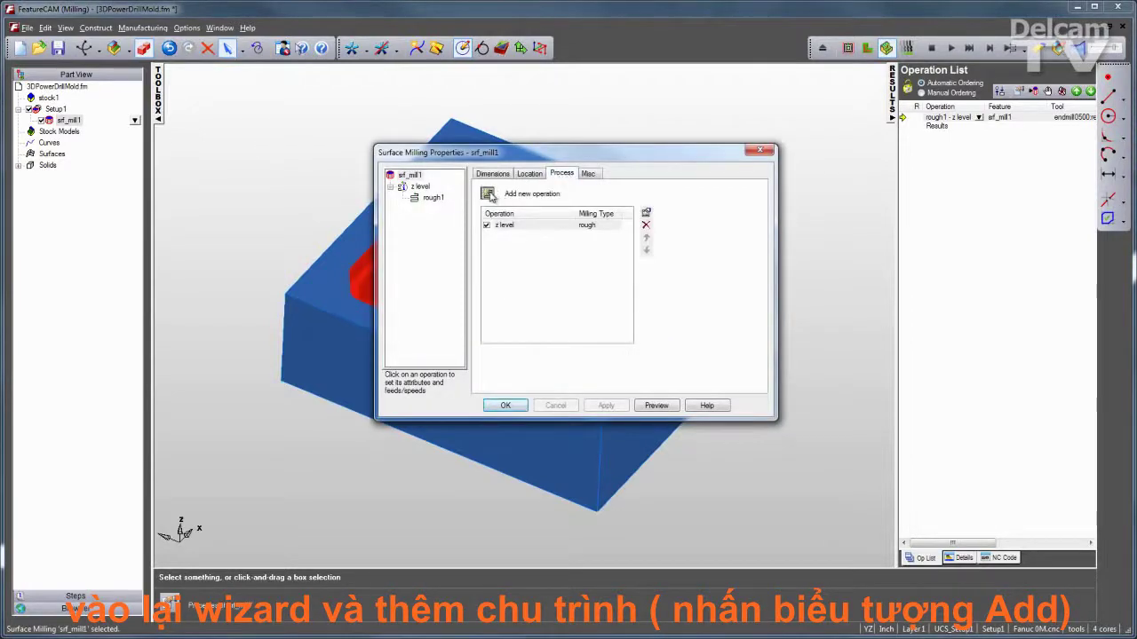
left_click(488, 195)
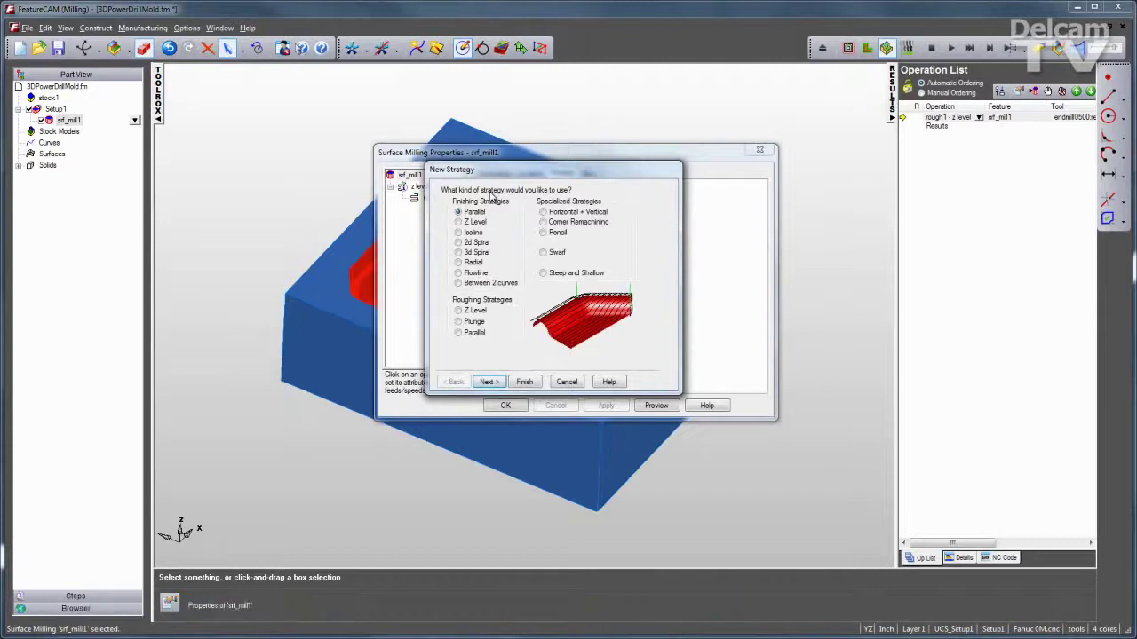
left_click(542, 274)
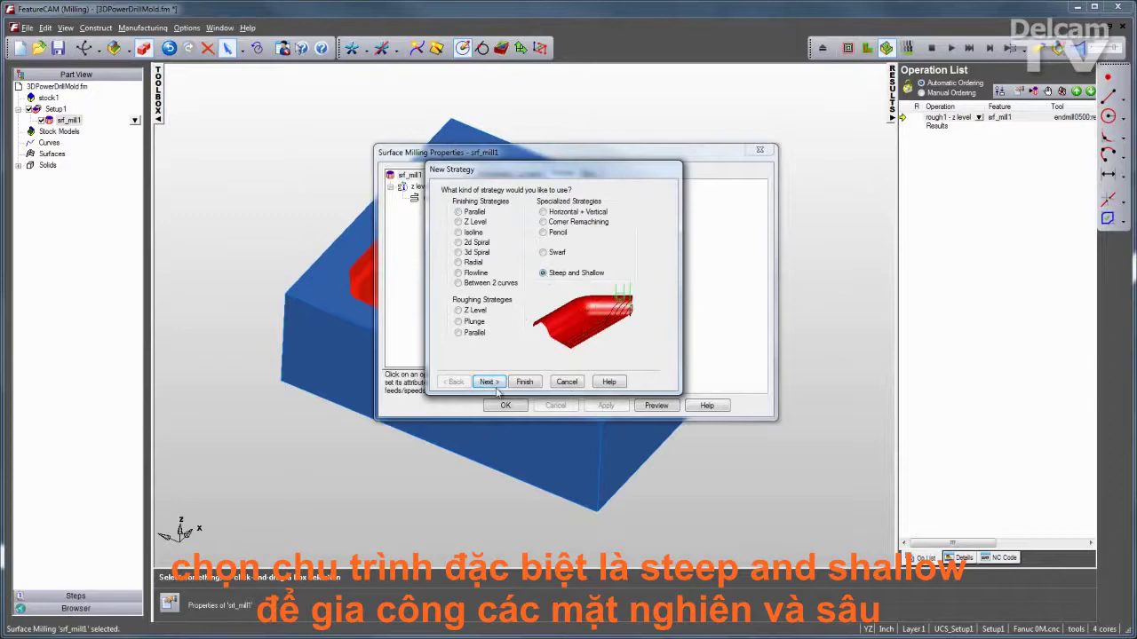
left_click(524, 382)
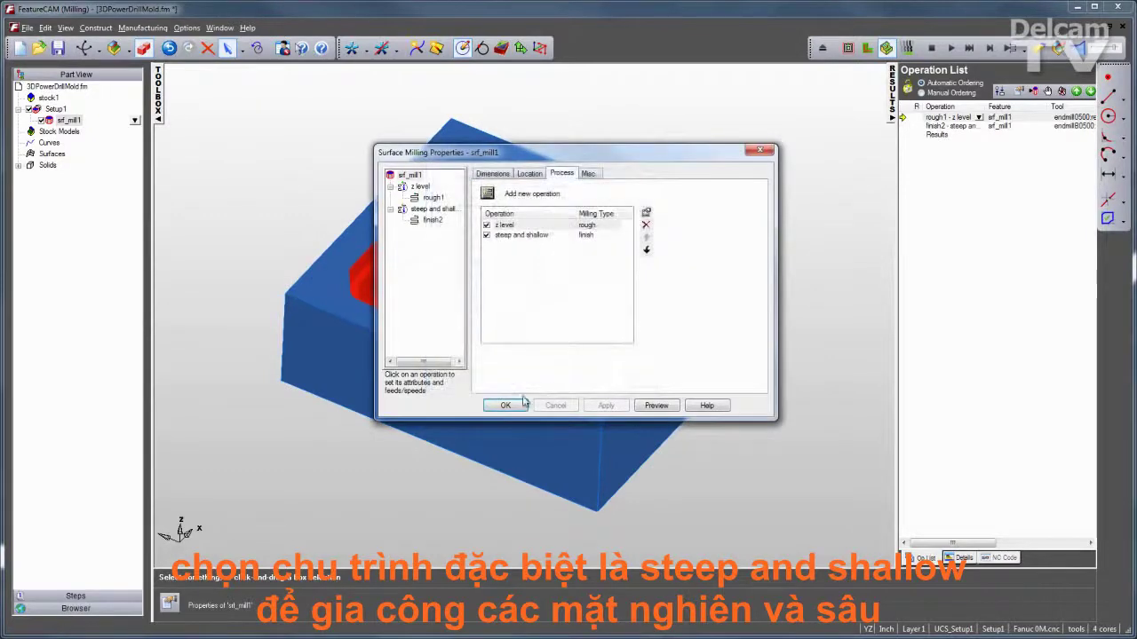
left_click(506, 405)
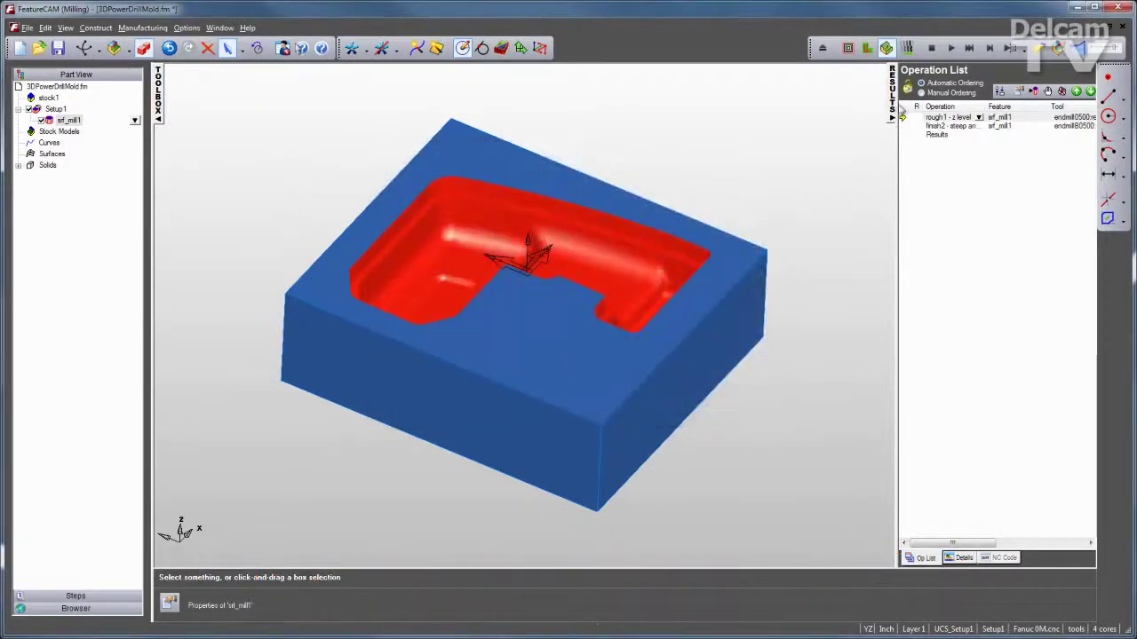
left_click(951, 48)
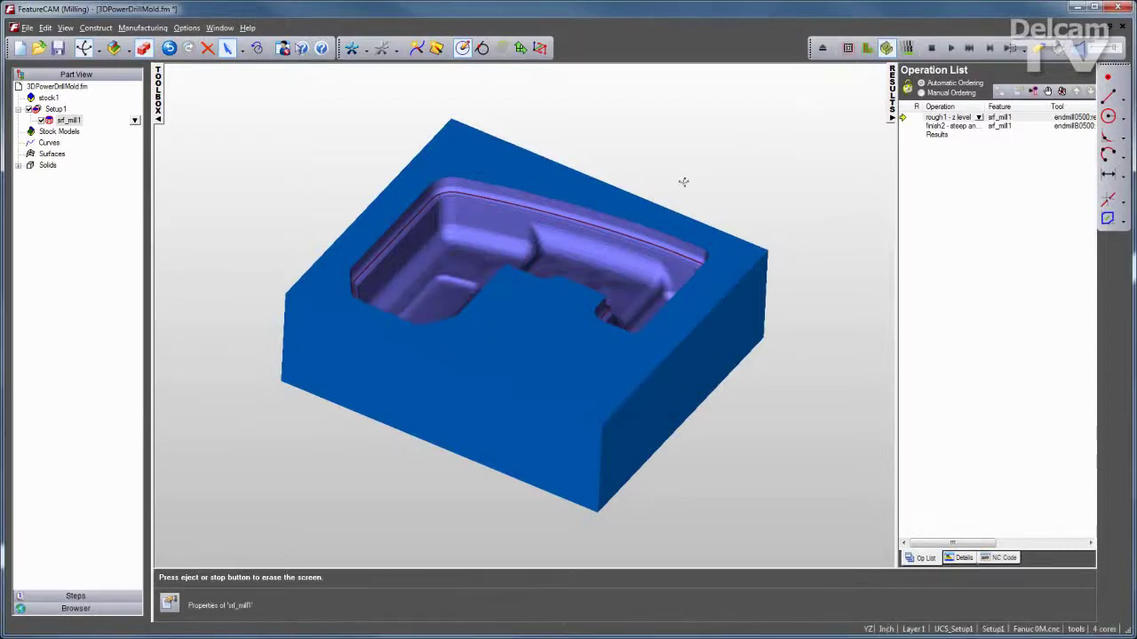
mouse_move(681, 182)
left_mouse_down()
mouse_move(543, 300)
mouse_move(568, 293)
mouse_move(567, 275)
left_mouse_up()
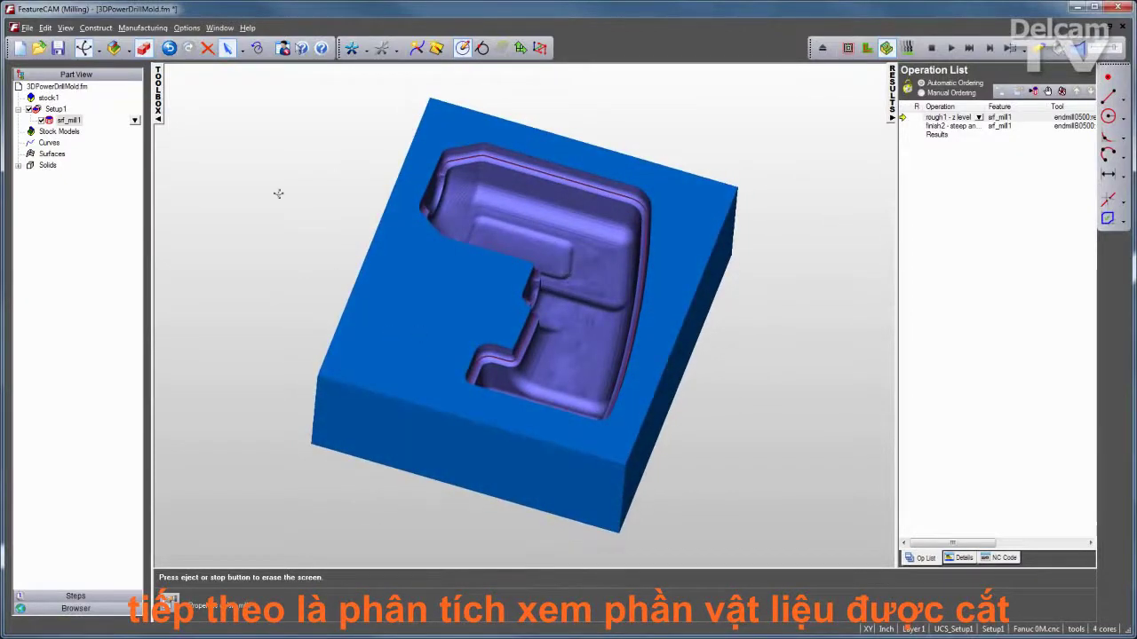
left_click(66, 28)
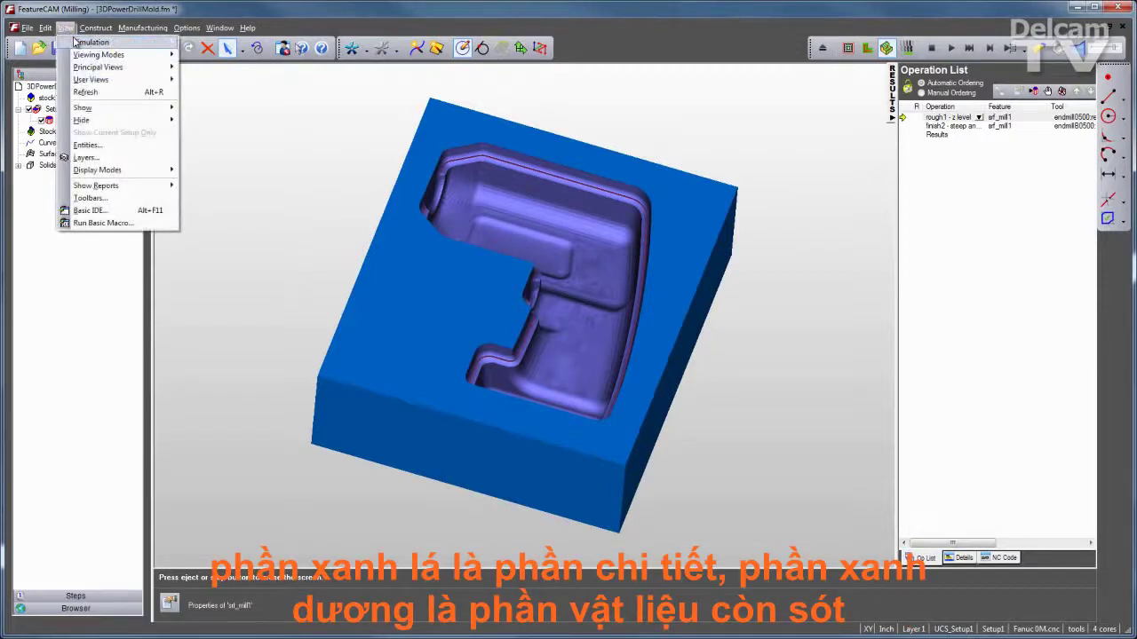
mouse_move(92, 42)
left_click(247, 208)
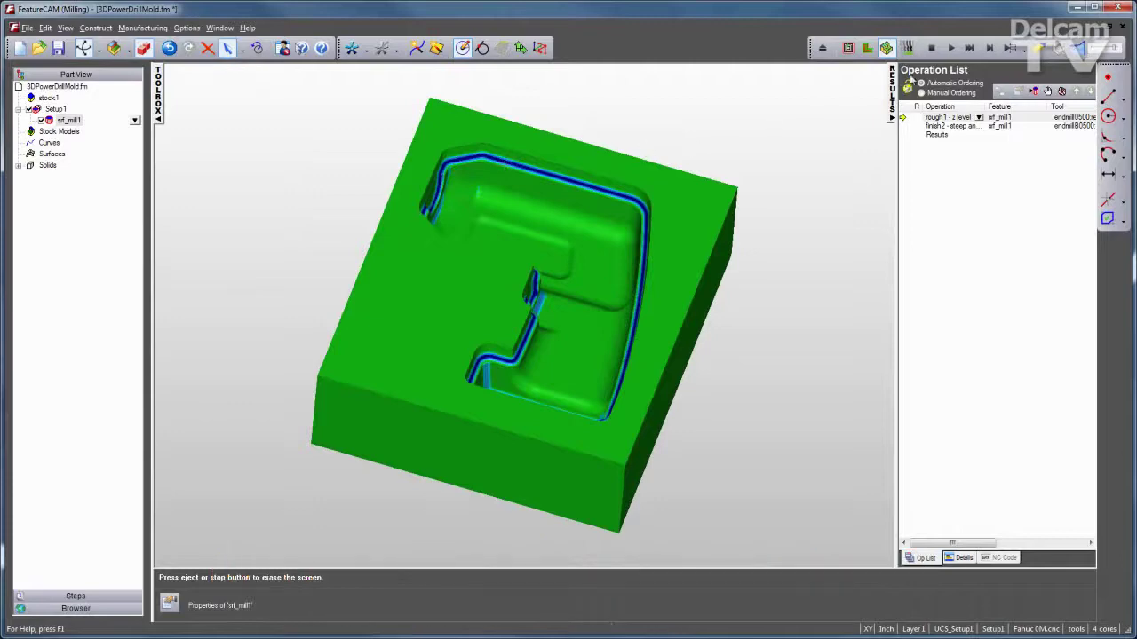
left_click(930, 48)
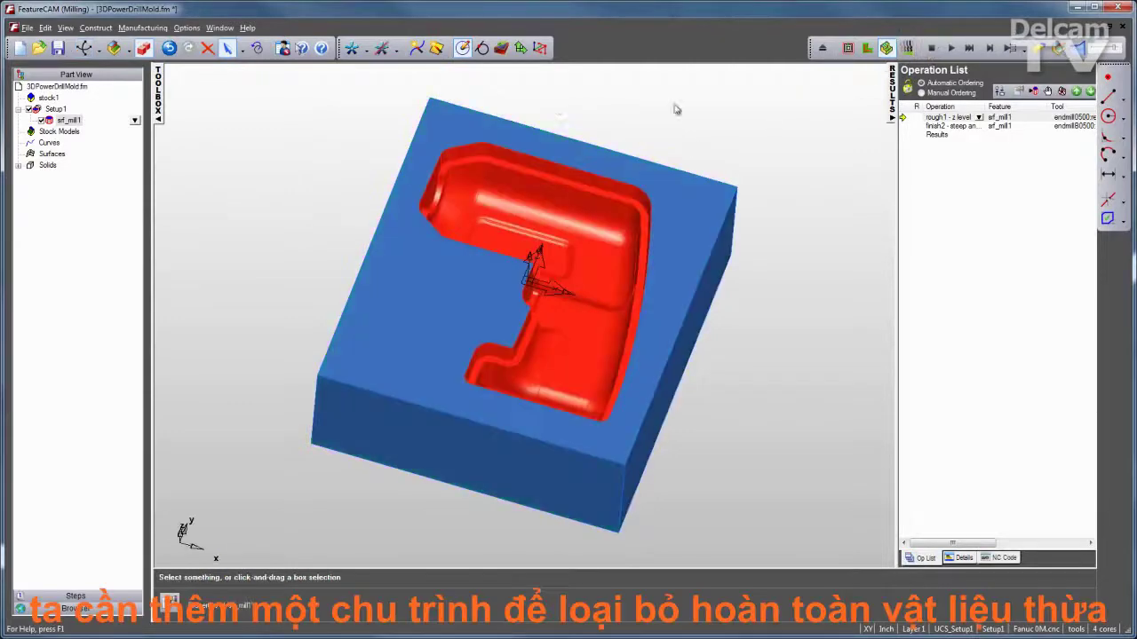
Add a Corner Remachining operation to srf_mill1 with a 0.5 previous-tool diameter
double_click(68, 121)
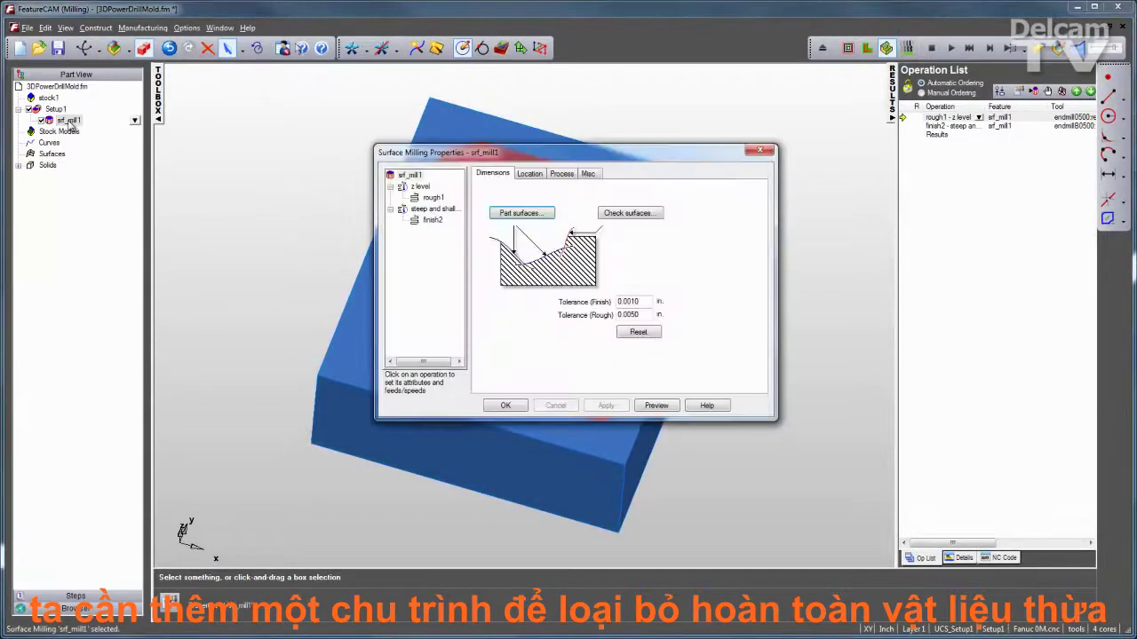
left_click(562, 174)
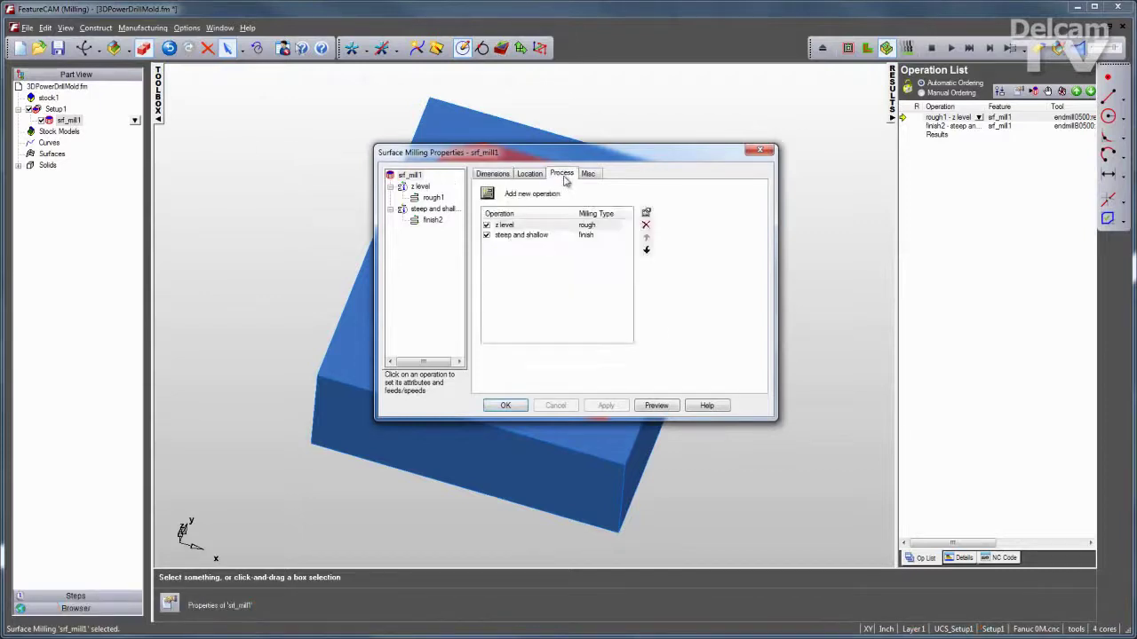
left_click(487, 195)
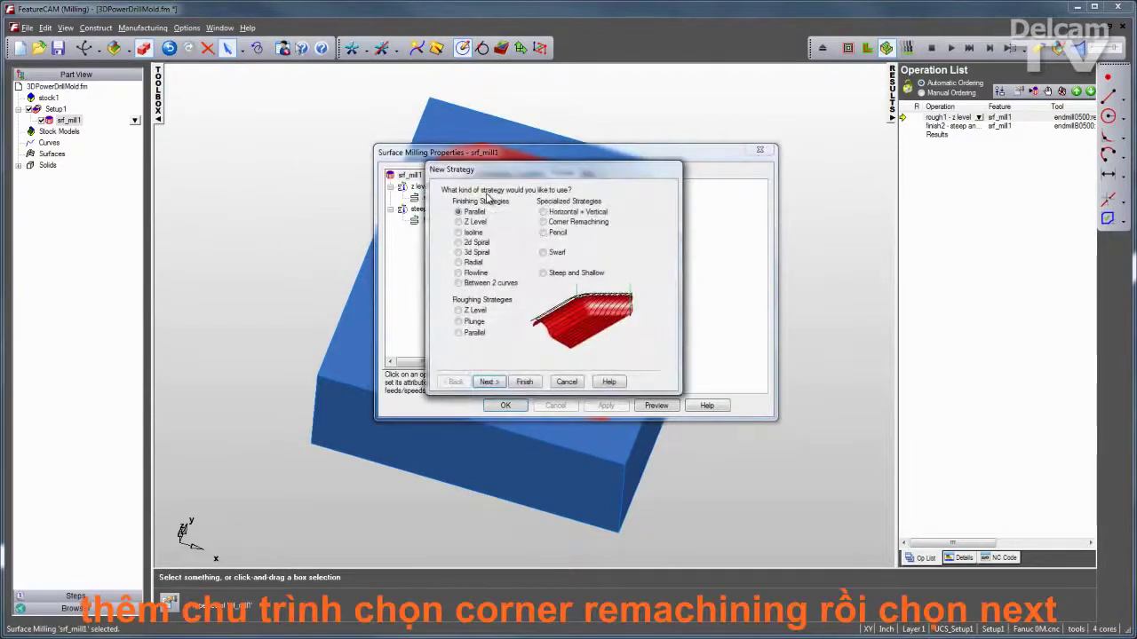
left_click(543, 222)
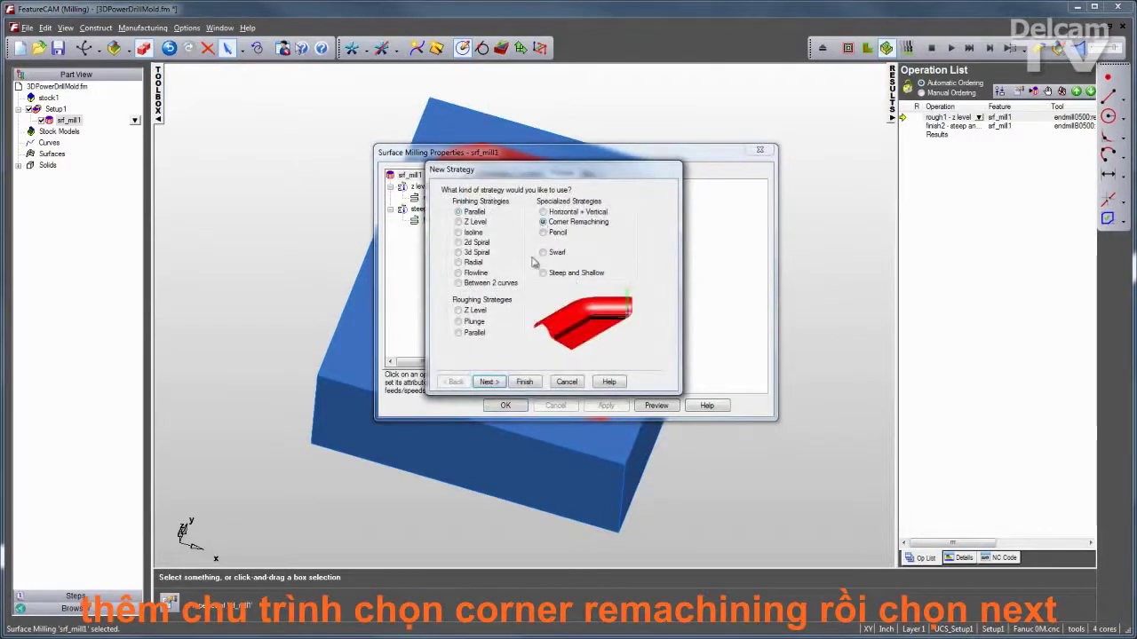
left_click(490, 382)
left_click(481, 303)
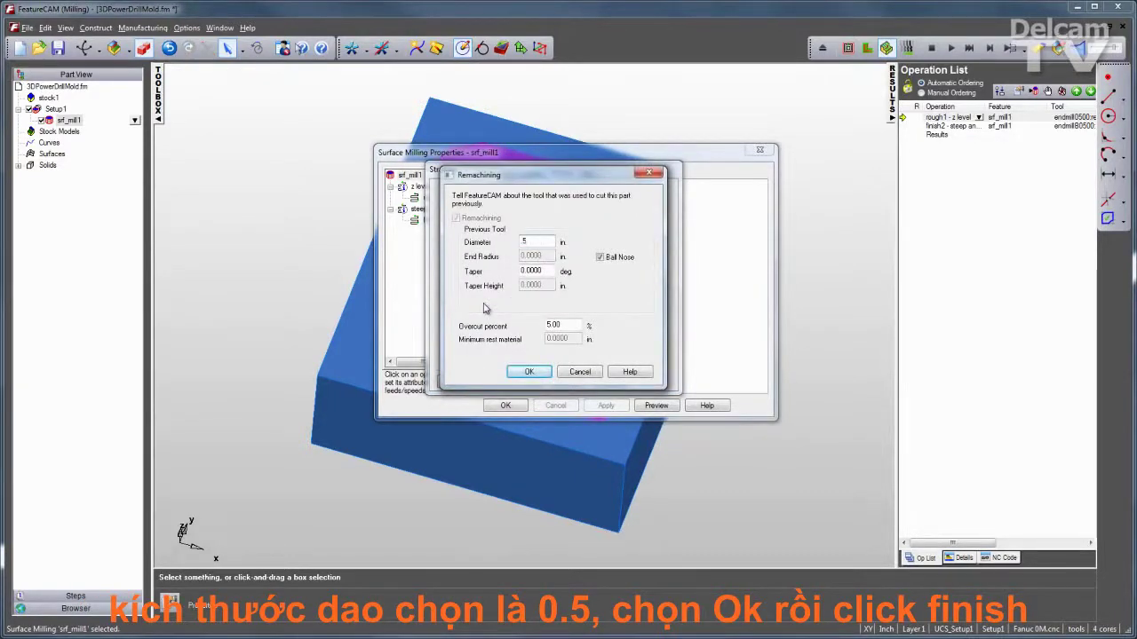
left_click(530, 373)
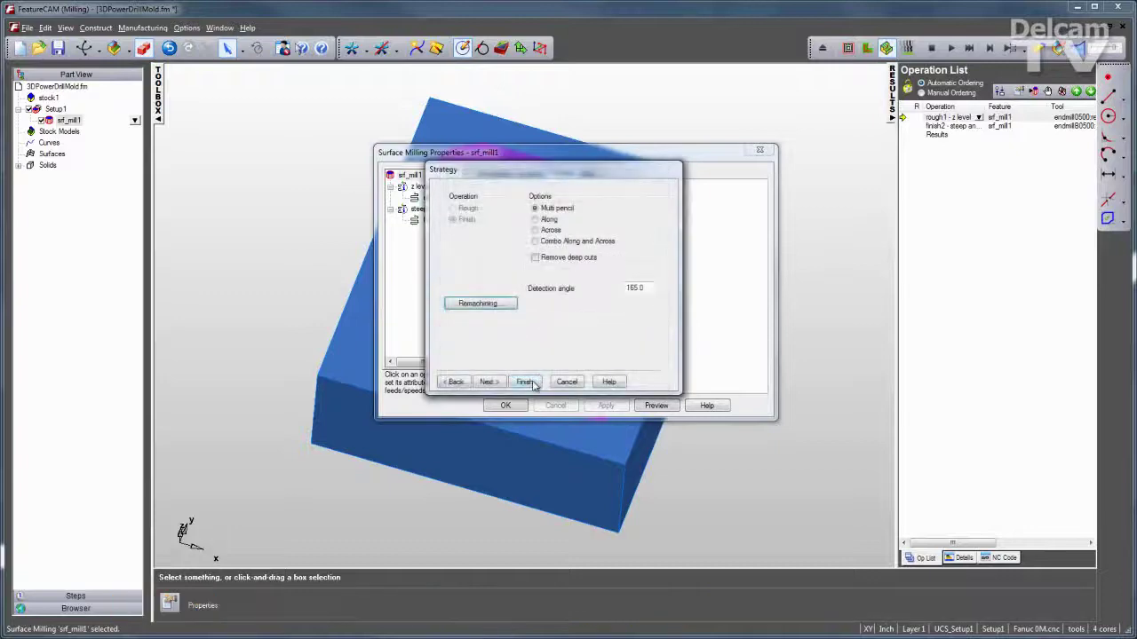